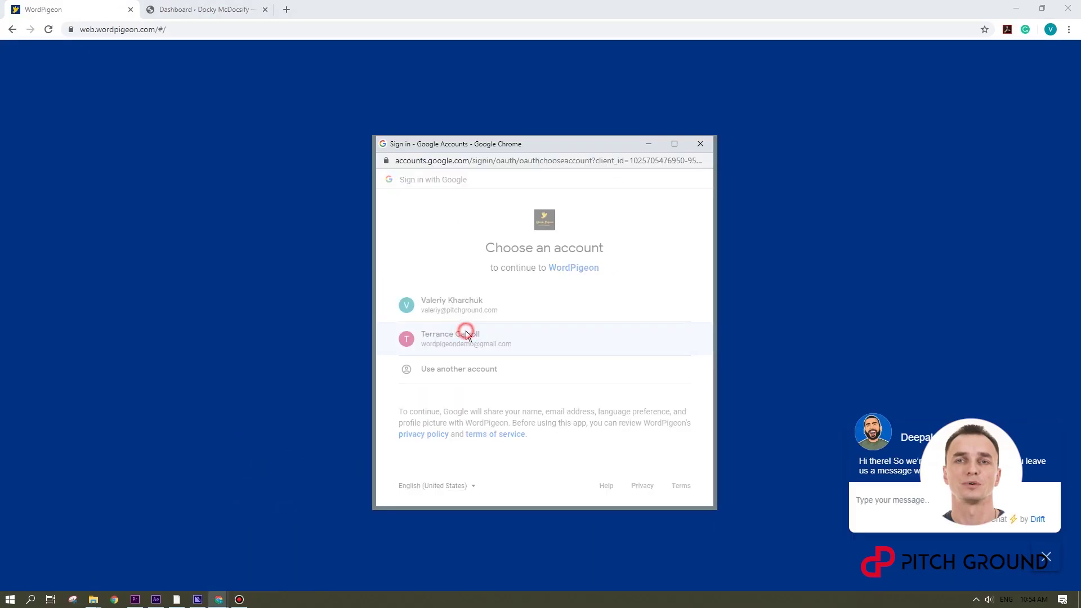
- Pick the Google account in the Choose an account popup to sign into WordPigeon
{"action": "left_click", "coordinate": [466, 335]}
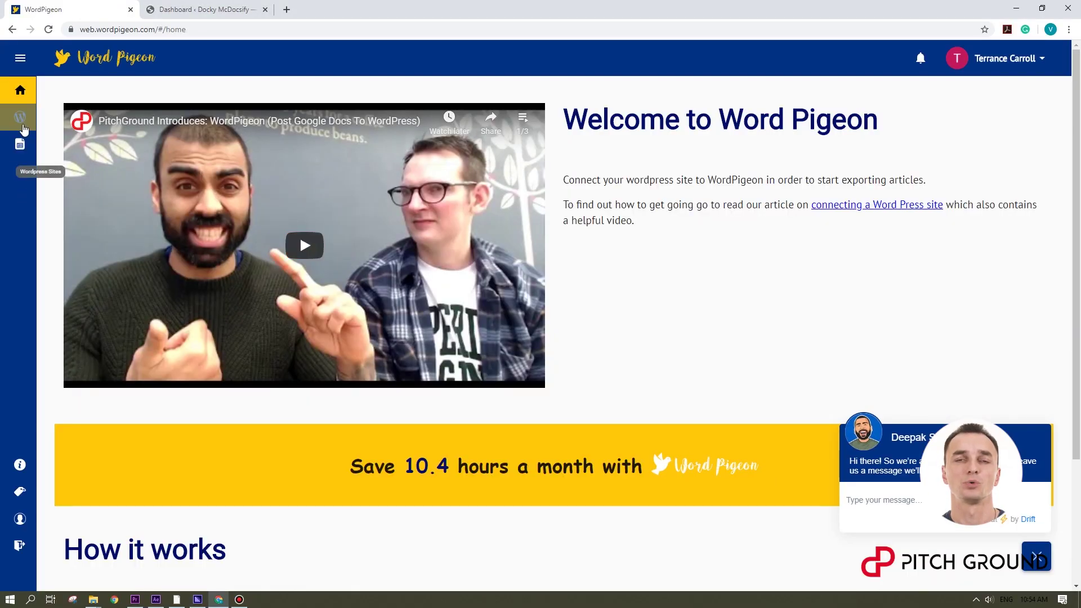
{"action": "left_click", "coordinate": [20, 117]}
{"action": "left_click", "coordinate": [124, 234]}
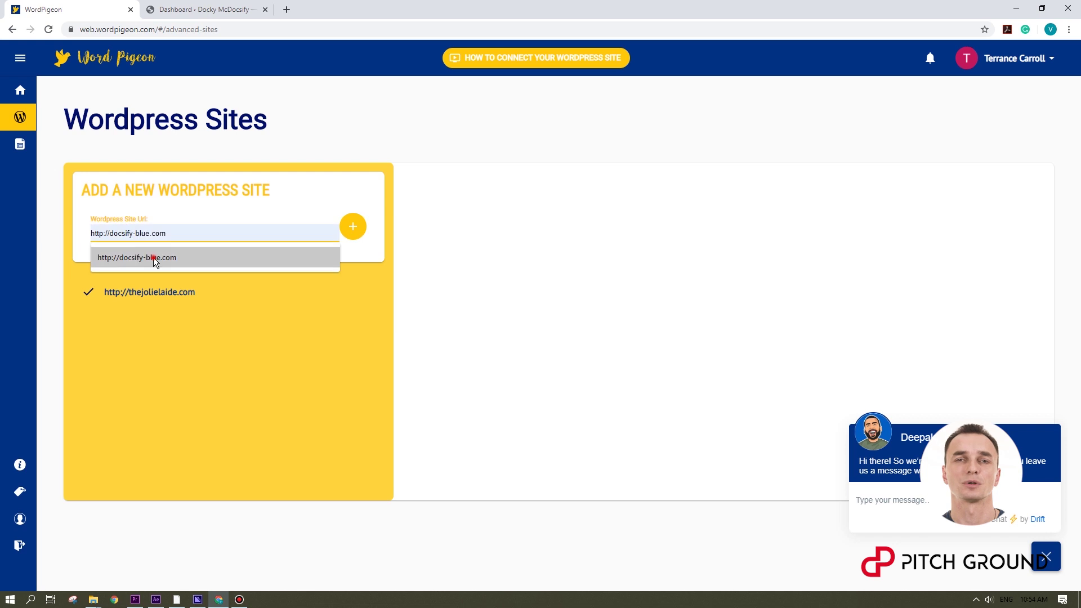
{"action": "left_click", "coordinate": [153, 255]}
{"action": "left_click", "coordinate": [352, 226]}
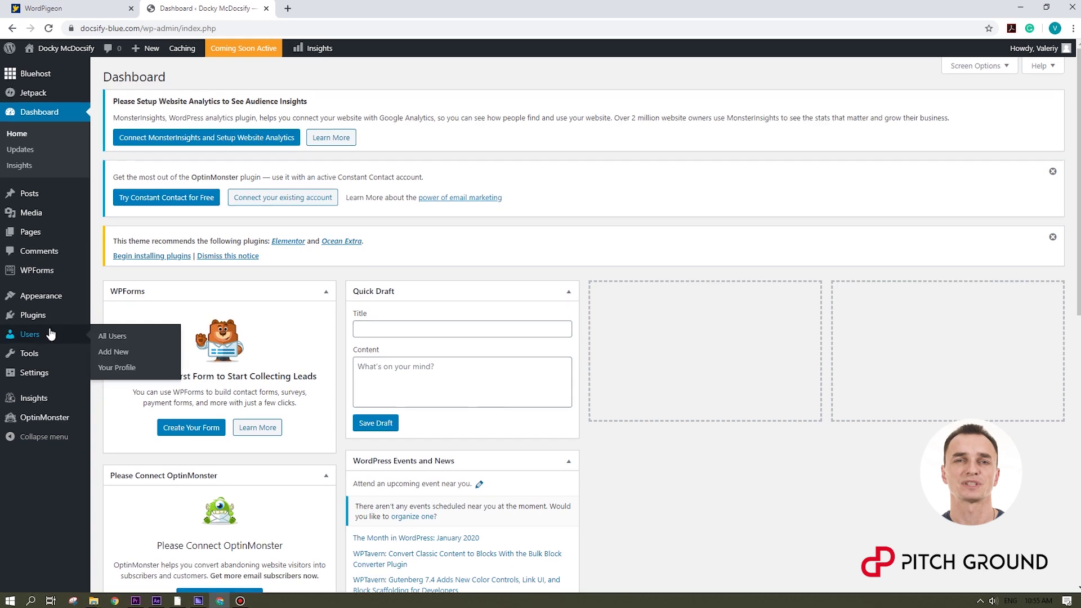
{"action": "mouse_move", "coordinate": [64, 357]}
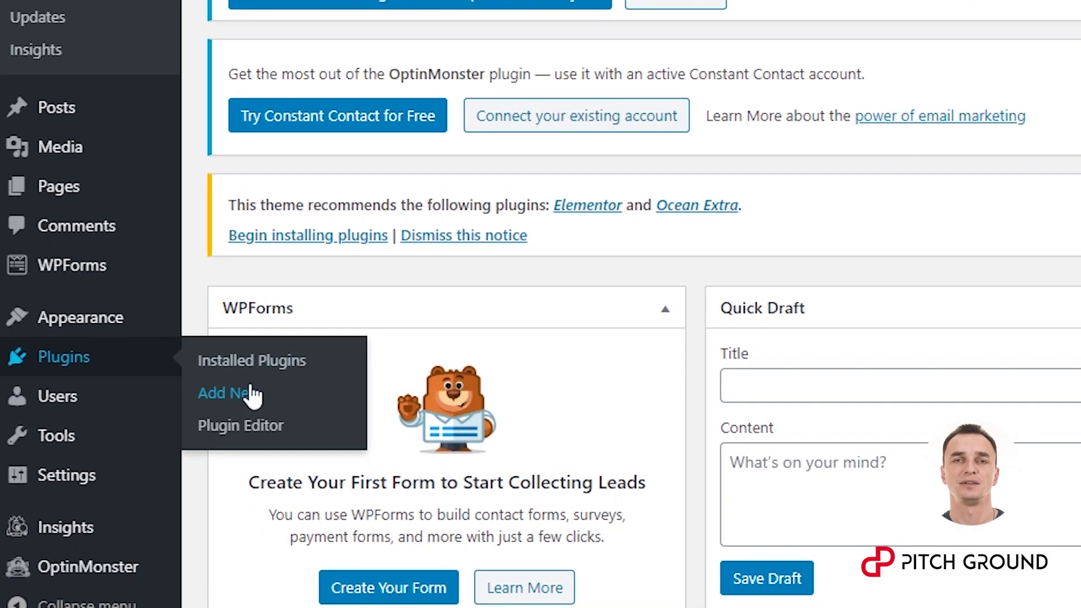
- Find the Word Pigeon plugin under Plugins > Add New, then install and activate it
{"action": "left_click", "coordinate": [251, 393]}
{"action": "left_click", "coordinate": [861, 333]}
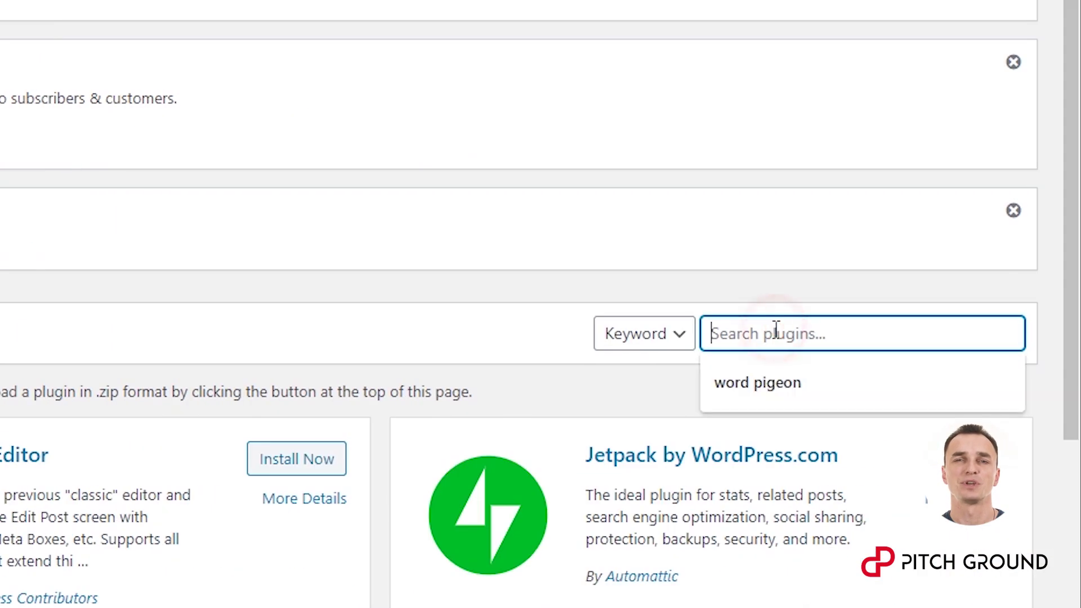
{"action": "type", "text": "word pigeon"}
{"action": "left_click", "coordinate": [758, 383]}
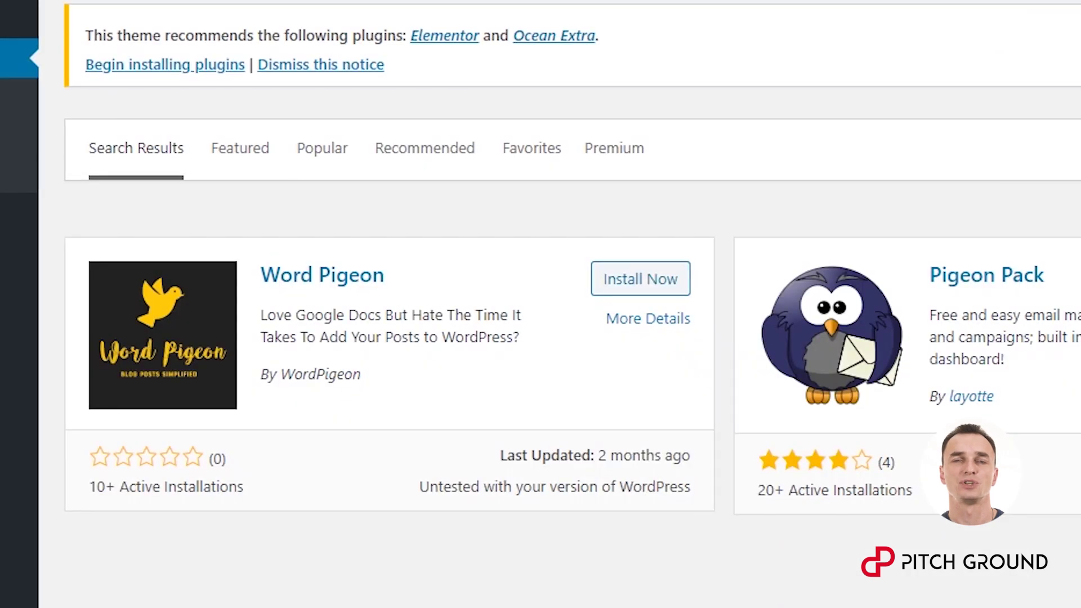
{"action": "left_click", "coordinate": [656, 286]}
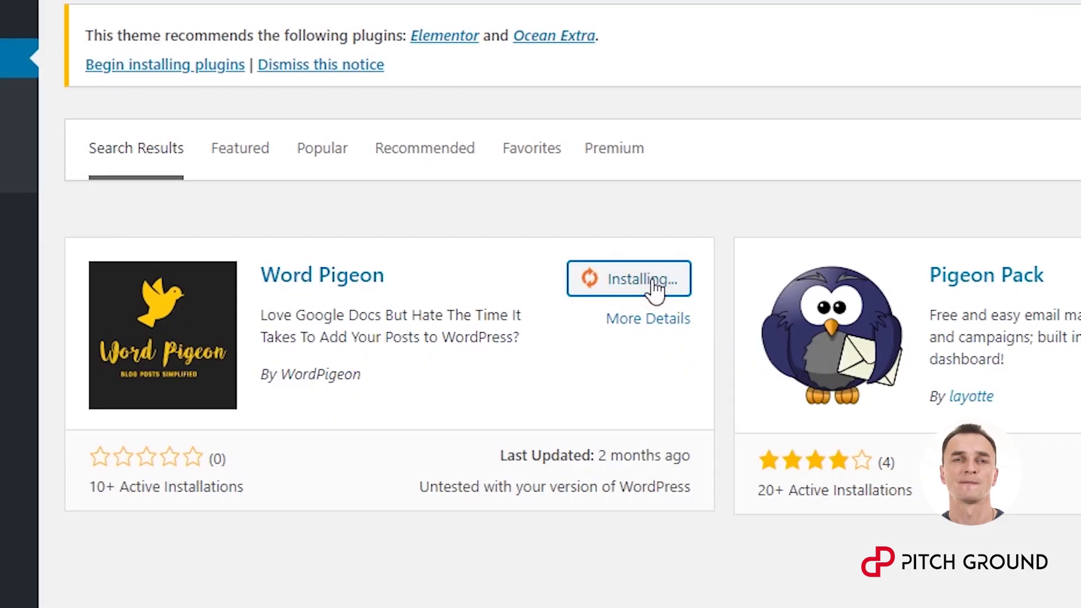
{"action": "left_click", "coordinate": [655, 285]}
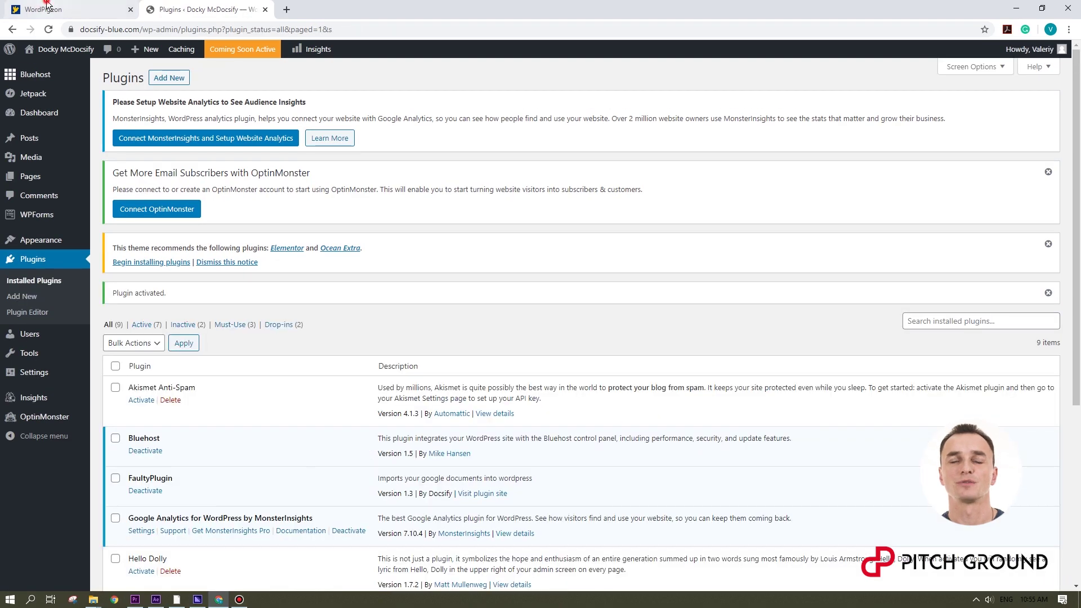
- Advance the WordPigeon setup to the public key step and copy the key
{"action": "left_click", "coordinate": [67, 9]}
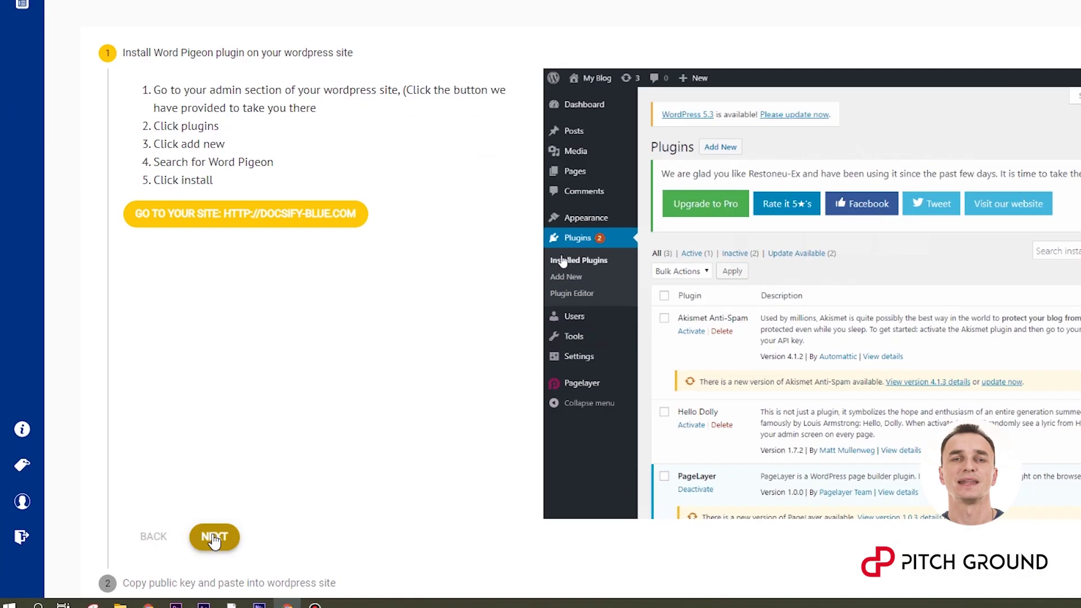
{"action": "left_click", "coordinate": [164, 545]}
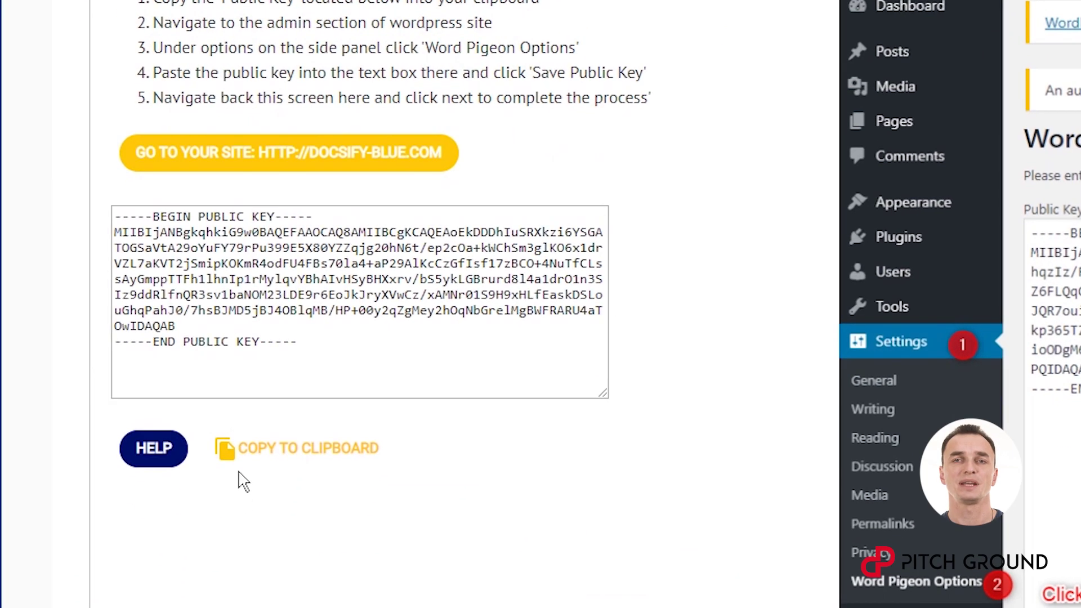
{"action": "left_click", "coordinate": [247, 452]}
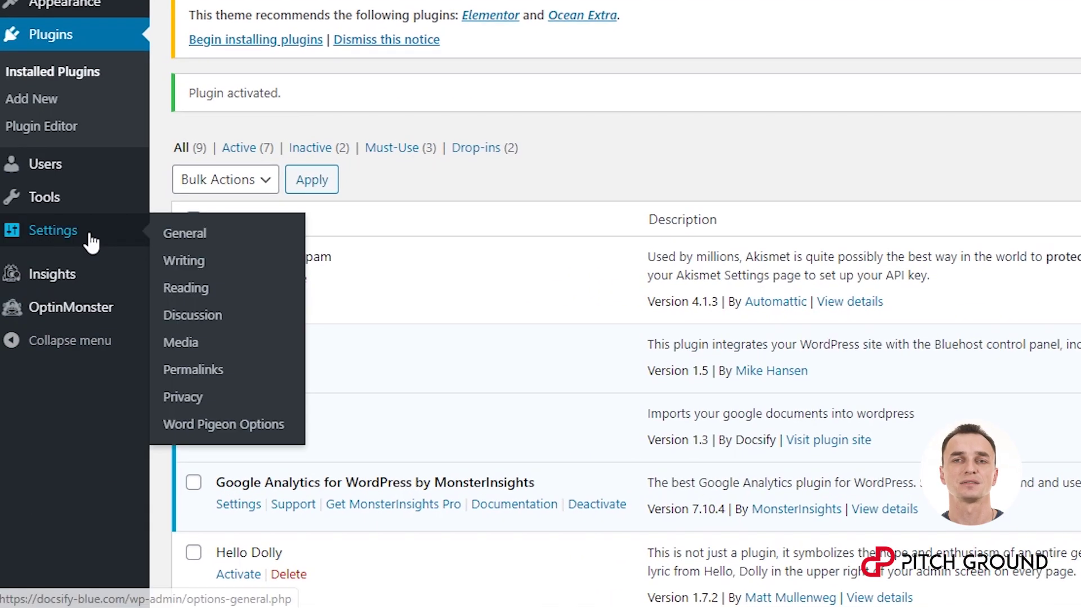
- Paste the public key into Word Pigeon Options in WordPress and save it
{"action": "left_click", "coordinate": [192, 424]}
{"action": "key", "text": "ctrl+v"}
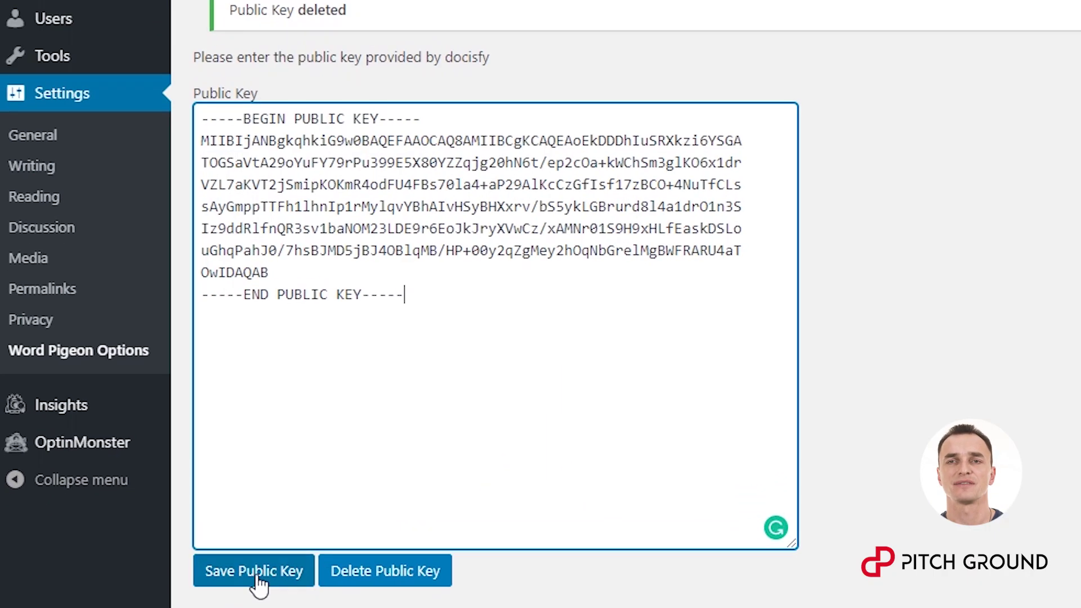
{"action": "left_click", "coordinate": [253, 571]}
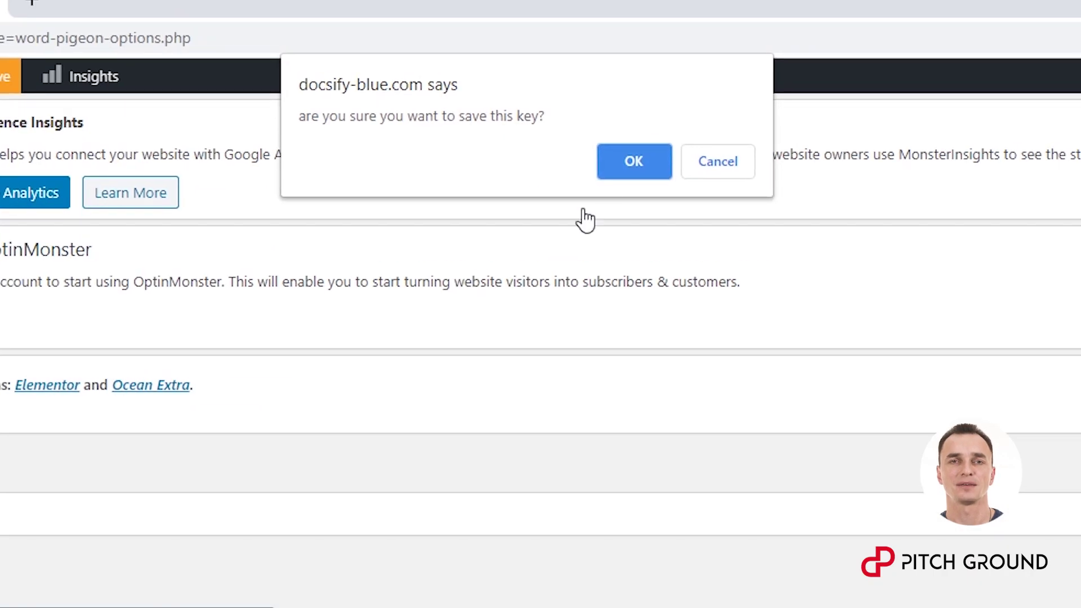
{"action": "left_click", "coordinate": [633, 162]}
{"action": "left_click", "coordinate": [42, 10]}
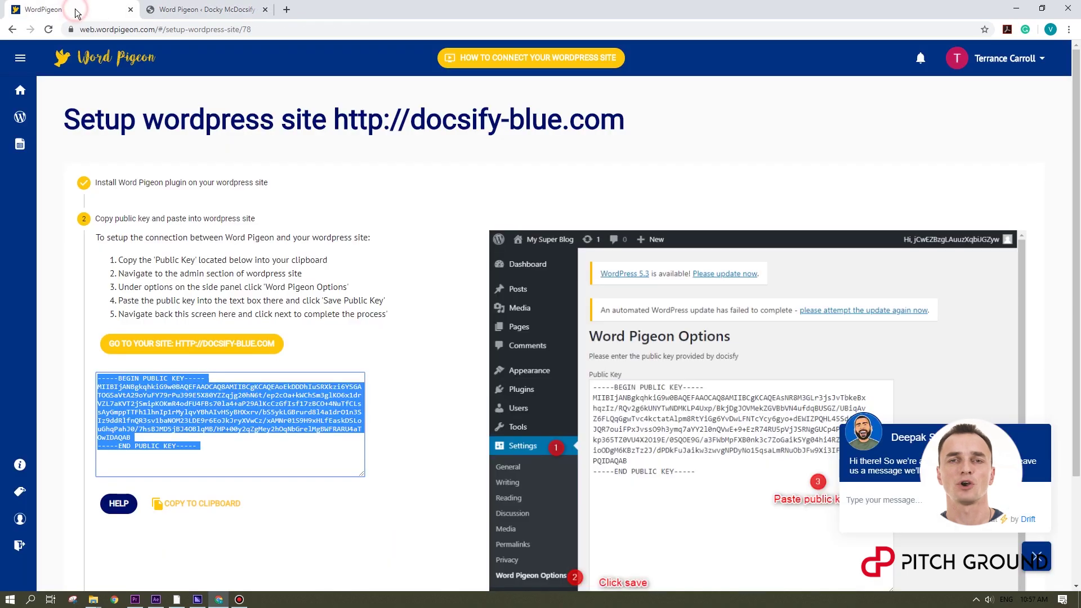
{"action": "scroll", "coordinate": [145, 504], "scroll_direction": "down", "scroll_amount": 1}
- Advance past the Google folder step and finish connecting docsify-blue.com
{"action": "left_click", "coordinate": [161, 504]}
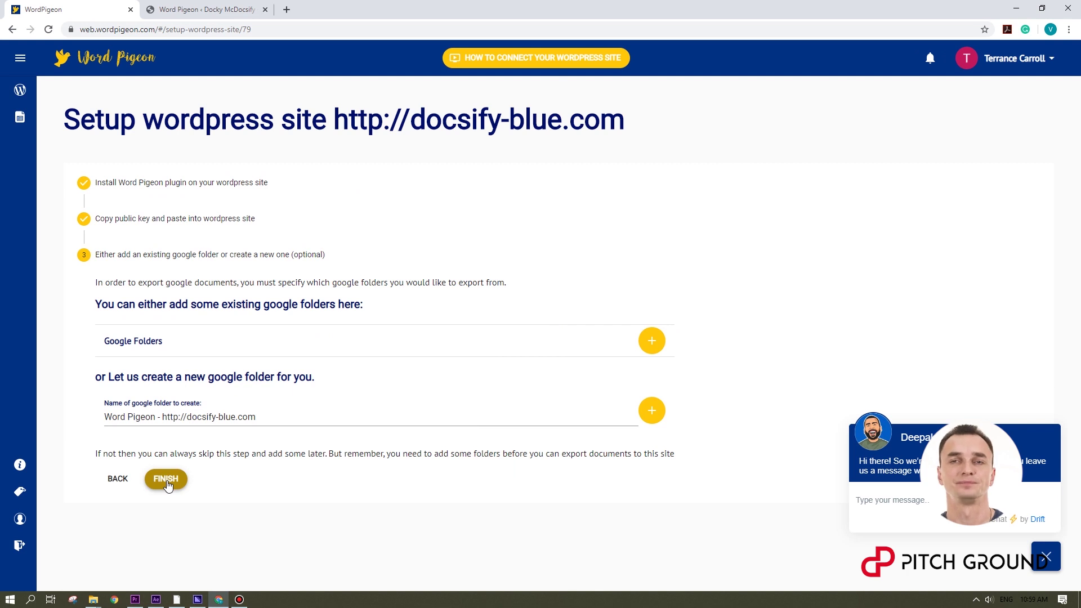
{"action": "left_click", "coordinate": [166, 481]}
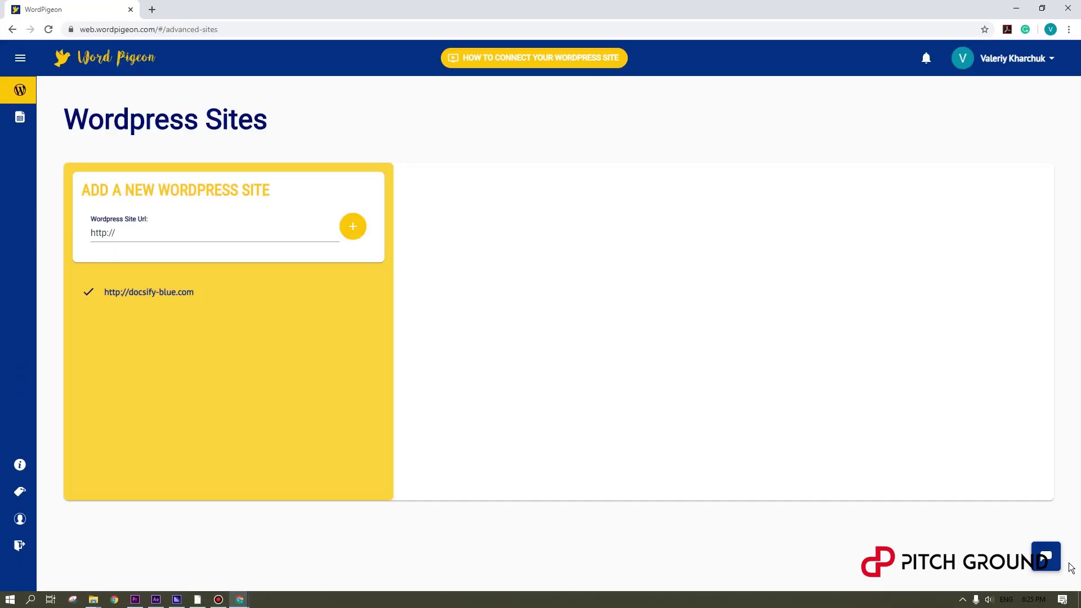
- Open the Drift support chat in the bottom-right corner
{"action": "left_click", "coordinate": [1047, 558]}
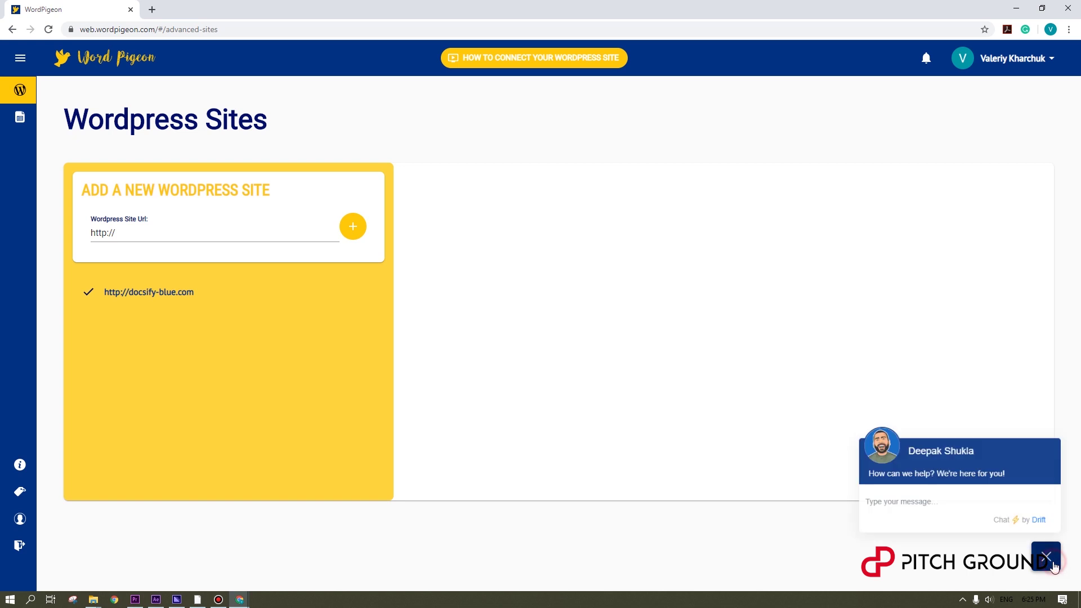